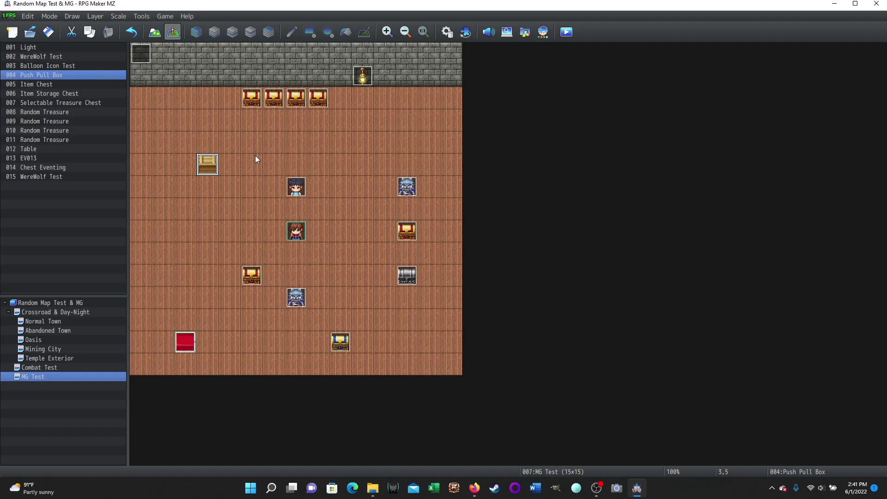
# - Playtest the game, choosing Leave Alone once and then Push twice on the crate
pyautogui.click(568, 33)
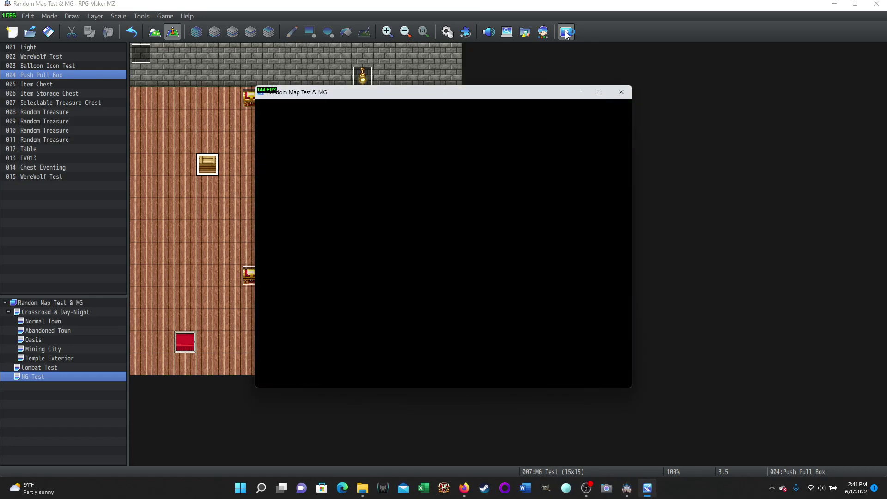
pyautogui.press('Left')
pyautogui.press('Left')
pyautogui.press('Up')
pyautogui.press('Up')
pyautogui.press('Up')
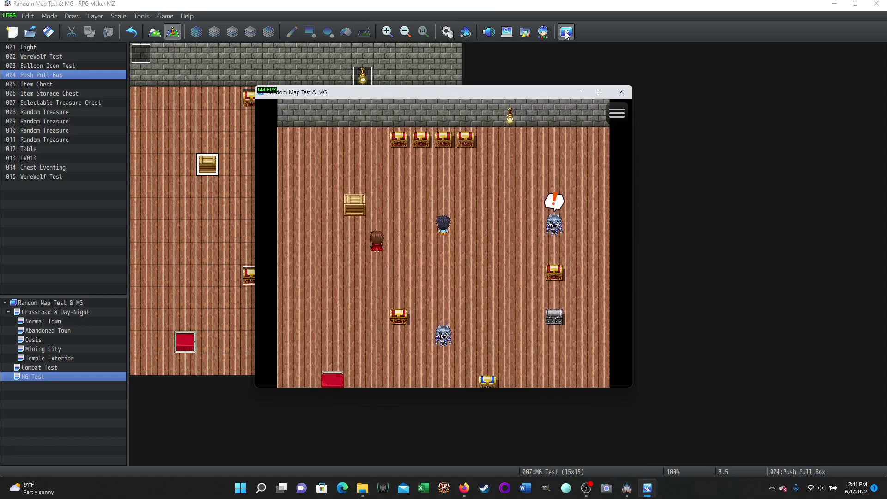
pyautogui.press('Left')
pyautogui.press('Return')
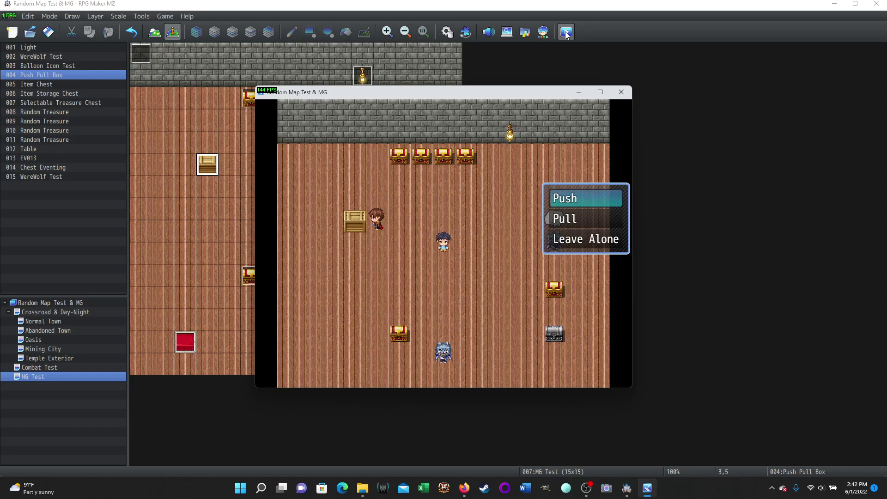
pyautogui.press('Up')
pyautogui.press('Return')
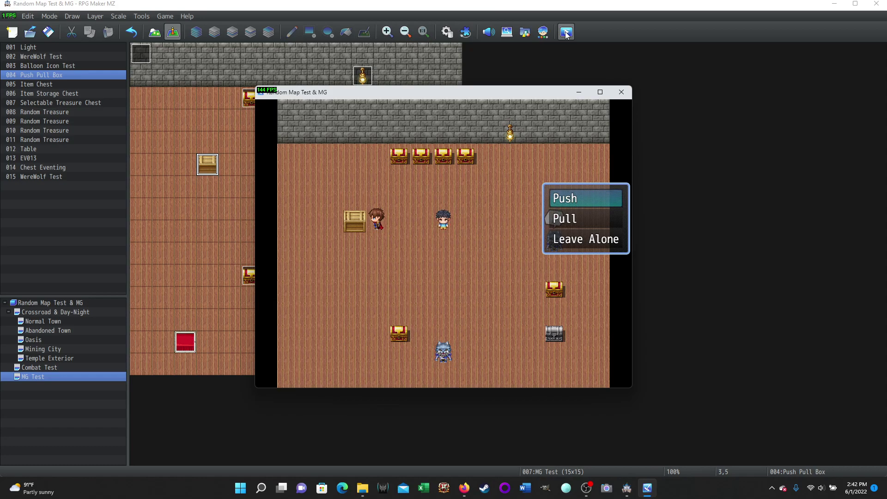
pyautogui.press('Return')
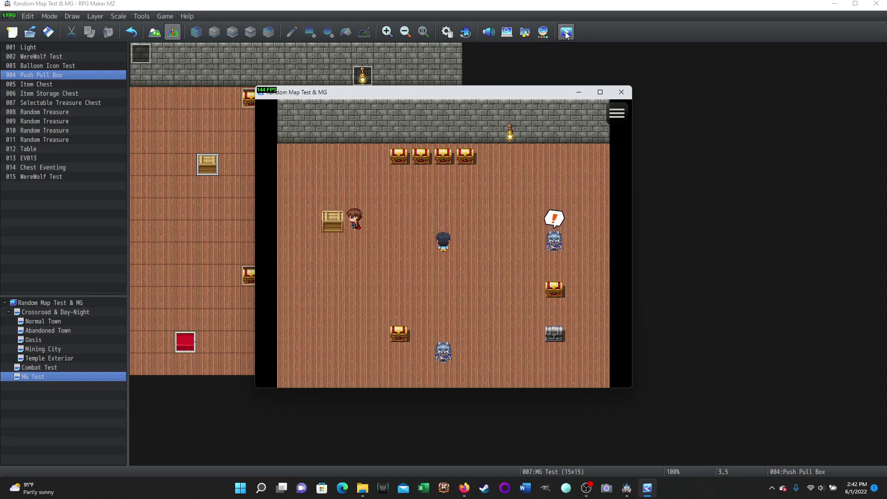
pyautogui.press('Return')
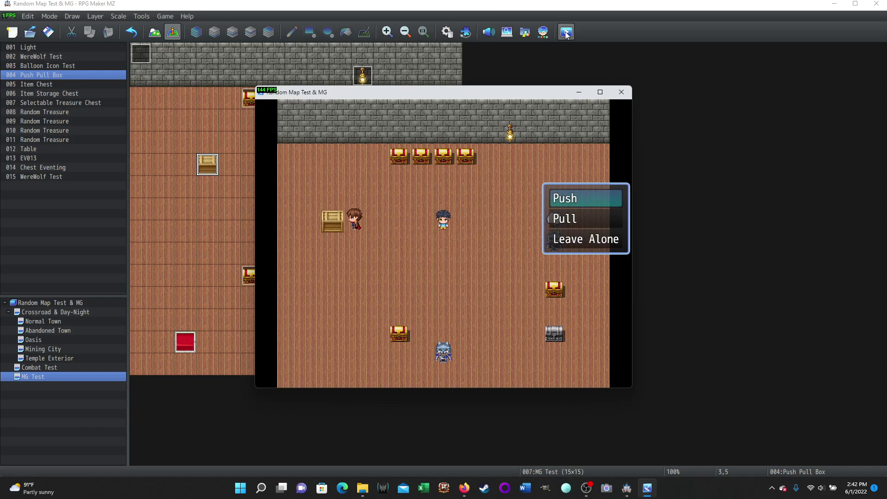
pyautogui.press('Return')
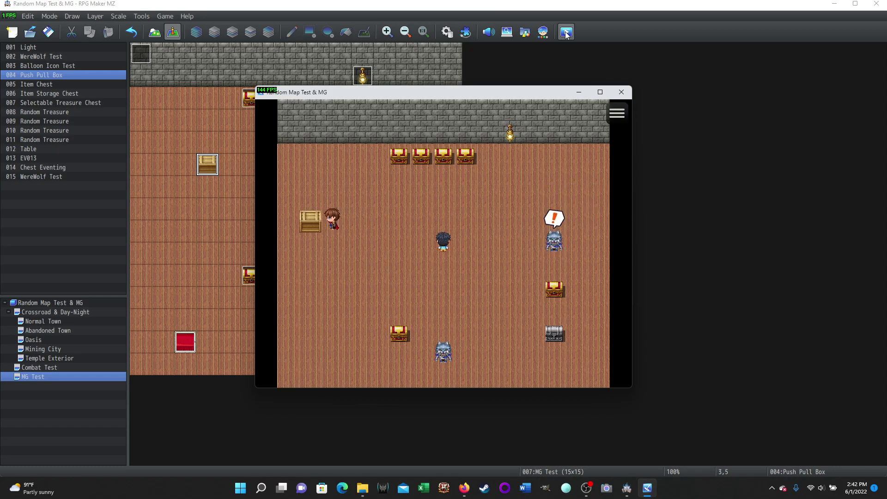
# - Walk below the crate, pull it down twice, push it right twice, then end the playtest
pyautogui.press('Down')
pyautogui.press('Left')
pyautogui.press('Up')
pyautogui.press('Return')
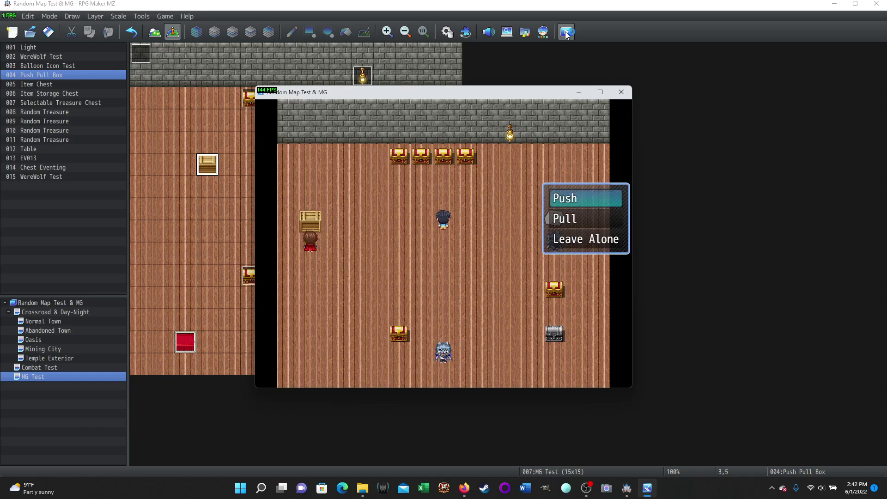
pyautogui.press('Down')
pyautogui.press('Return')
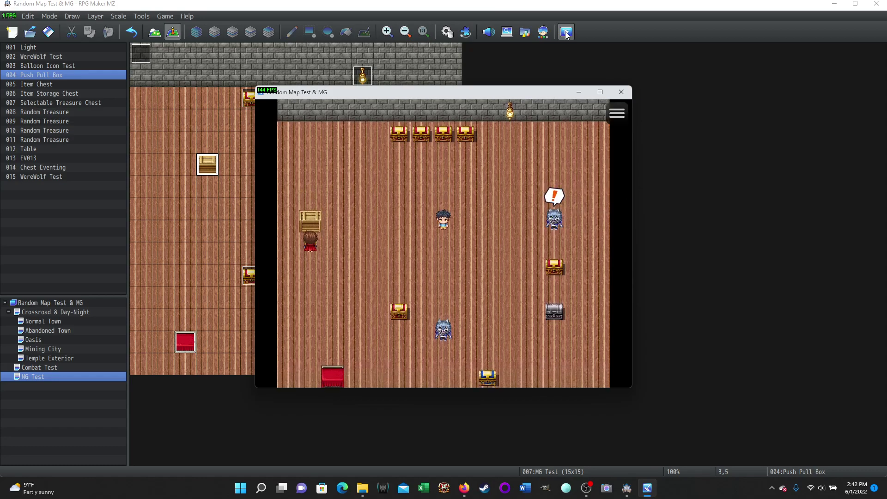
pyautogui.press('Down')
pyautogui.press('Return')
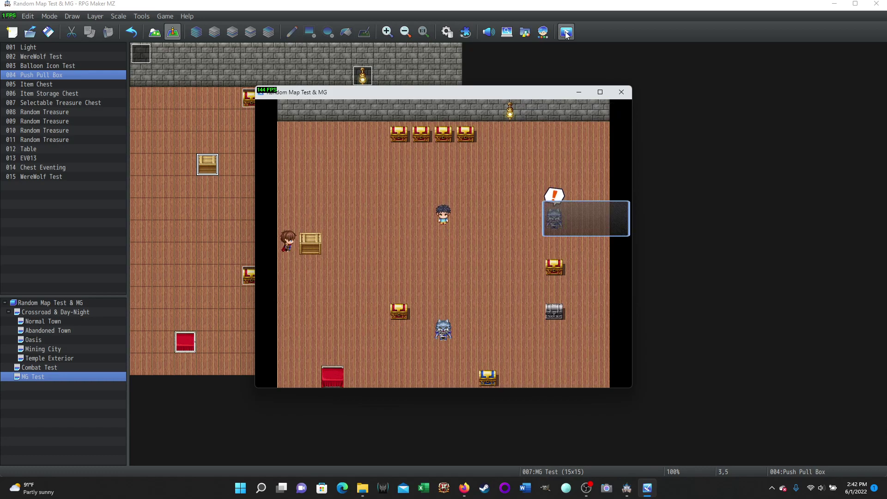
pyautogui.press('Return')
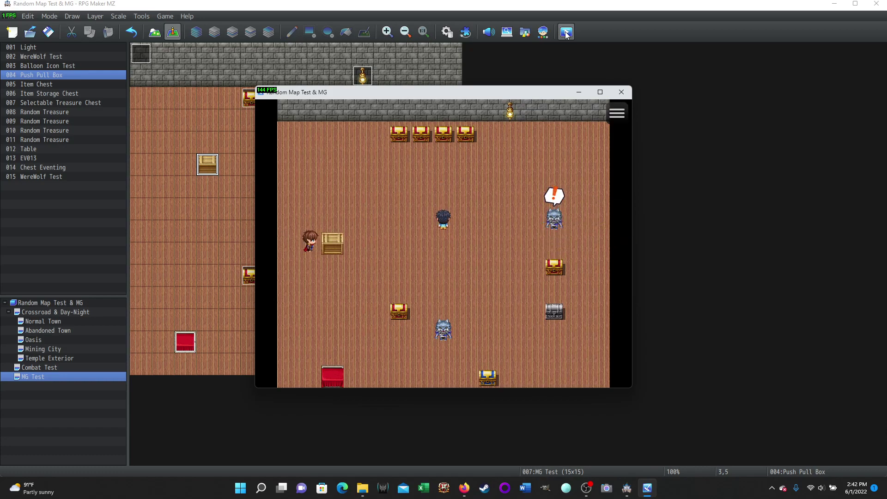
pyautogui.press('Return')
pyautogui.press('Return')
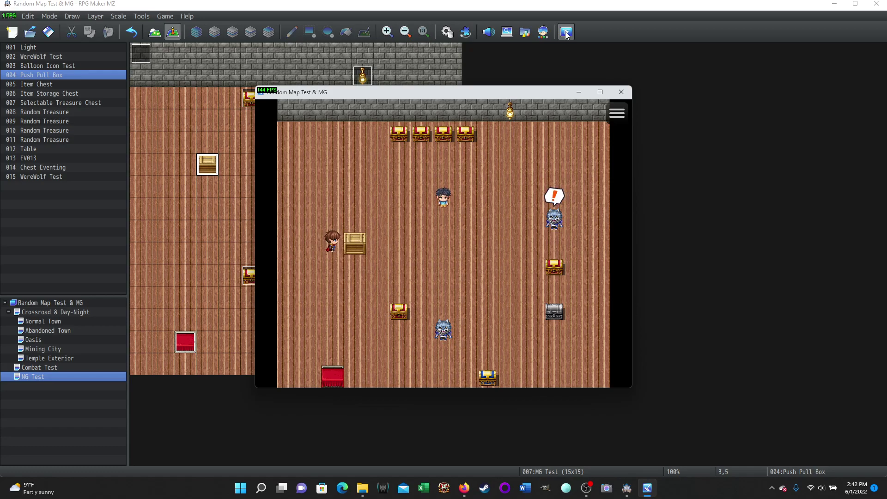
pyautogui.click(619, 94)
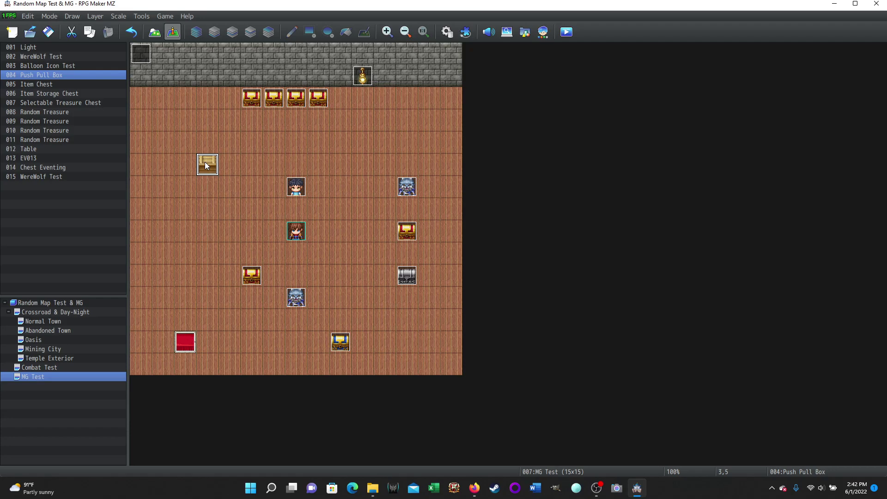
# - Open the Push Pull Box event and review the Trigger options, keeping Player Touch
pyautogui.doubleClick(207, 165)
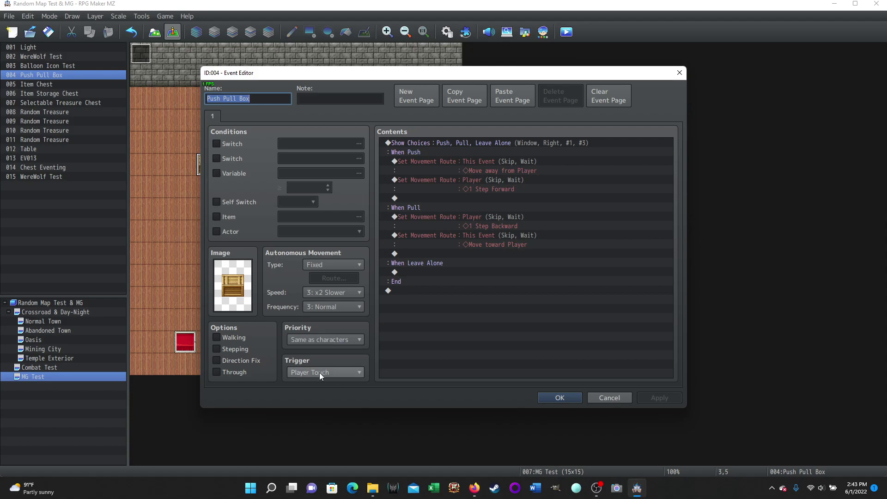
pyautogui.click(353, 373)
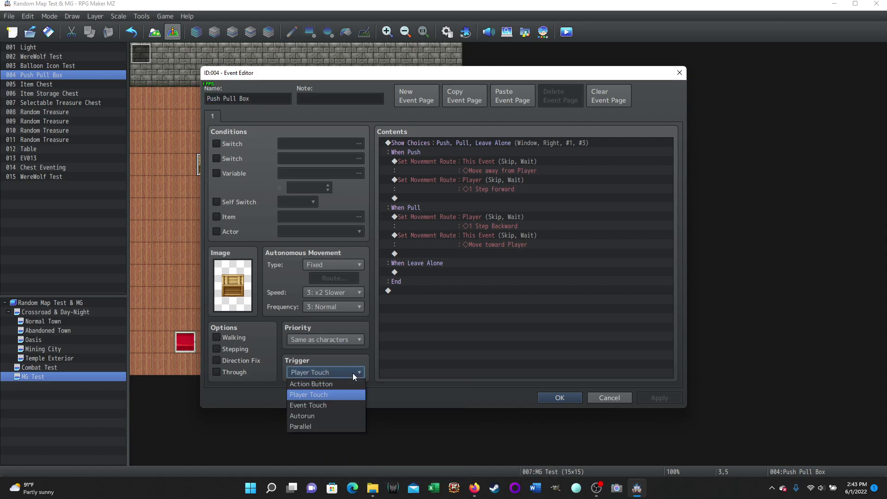
pyautogui.click(370, 353)
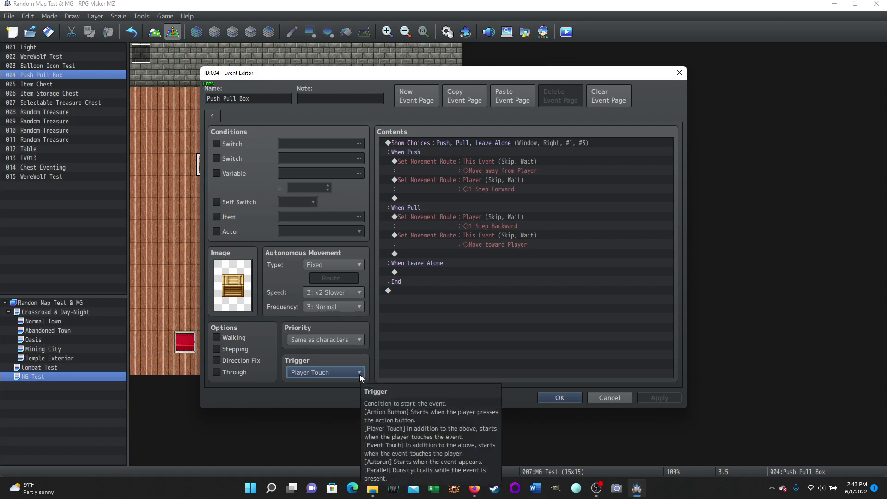
pyautogui.click(413, 143)
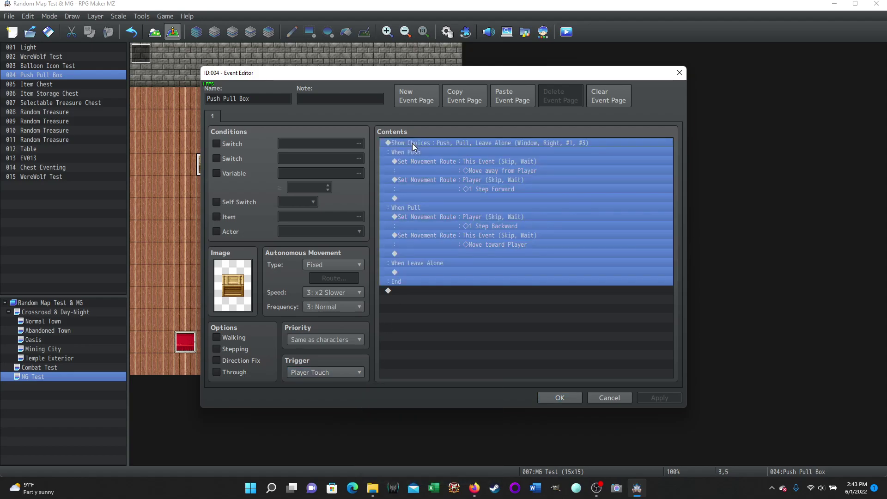
pyautogui.rightClick(412, 143)
pyautogui.click(433, 162)
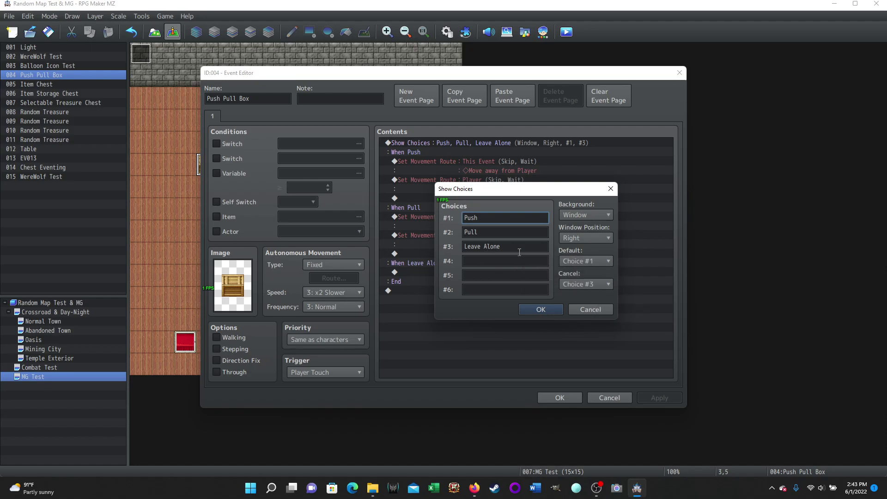
pyautogui.click(548, 309)
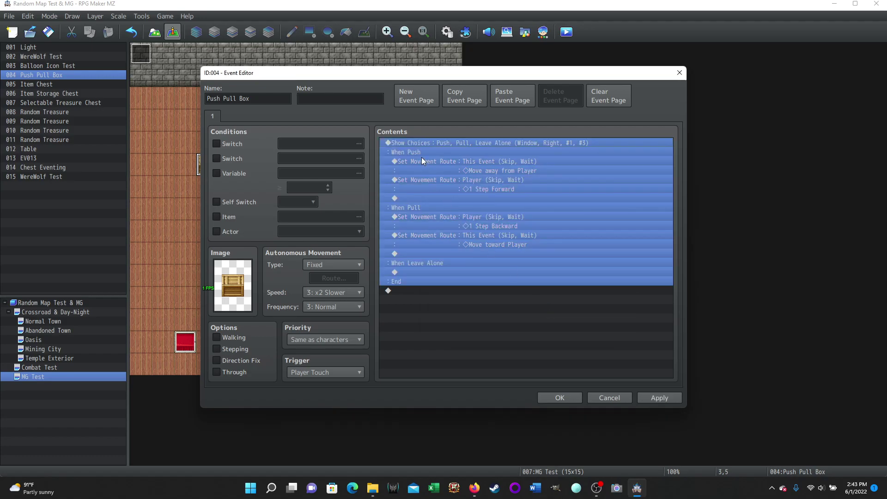
pyautogui.click(412, 152)
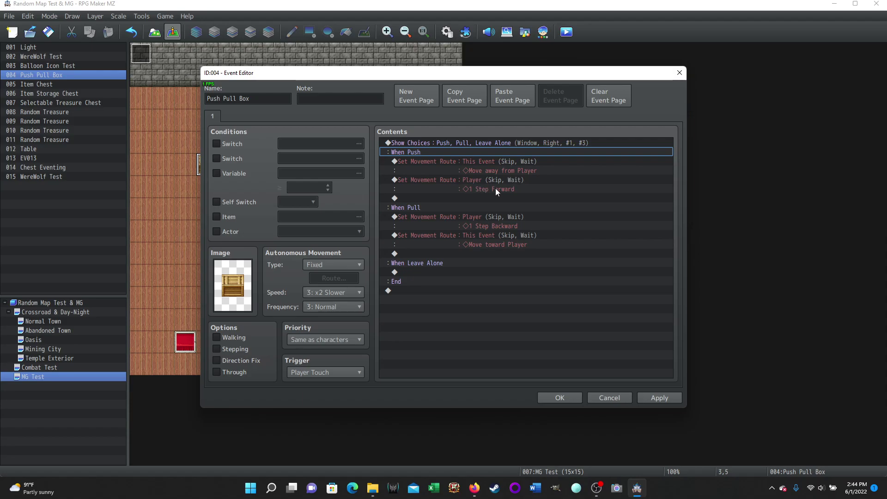
pyautogui.click(418, 161)
pyautogui.rightClick(417, 161)
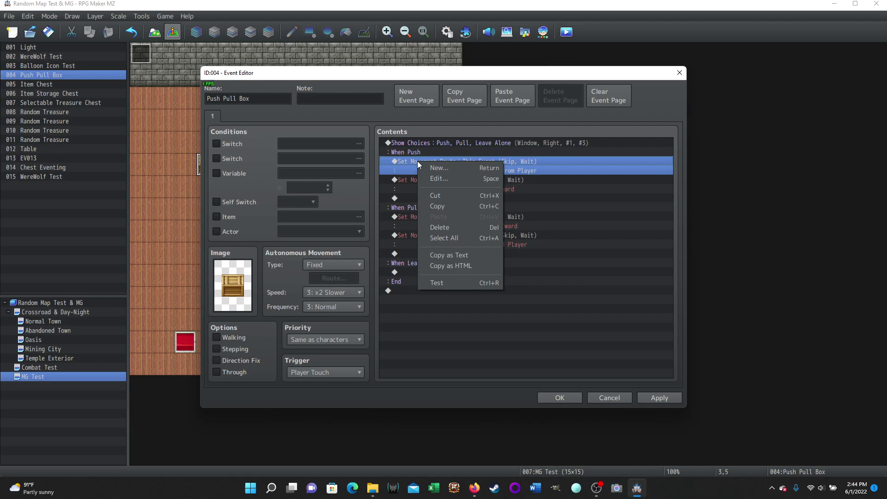
pyautogui.click(462, 168)
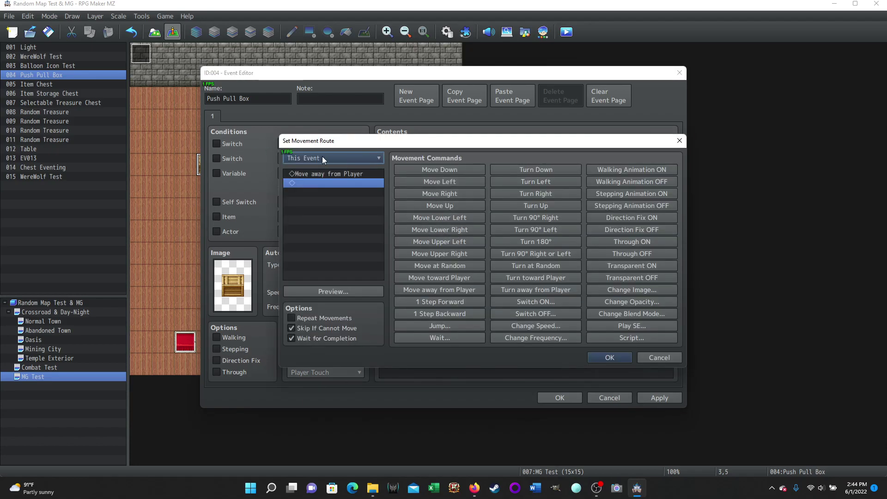
pyautogui.click(379, 159)
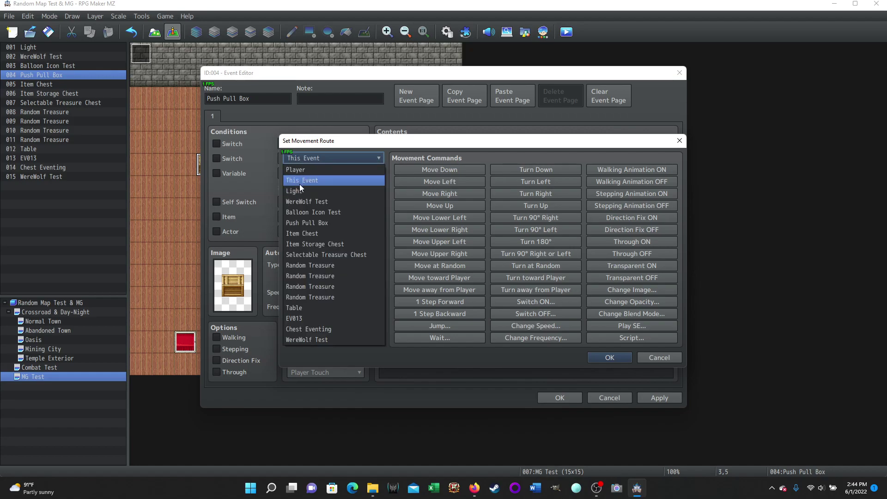
pyautogui.click(303, 179)
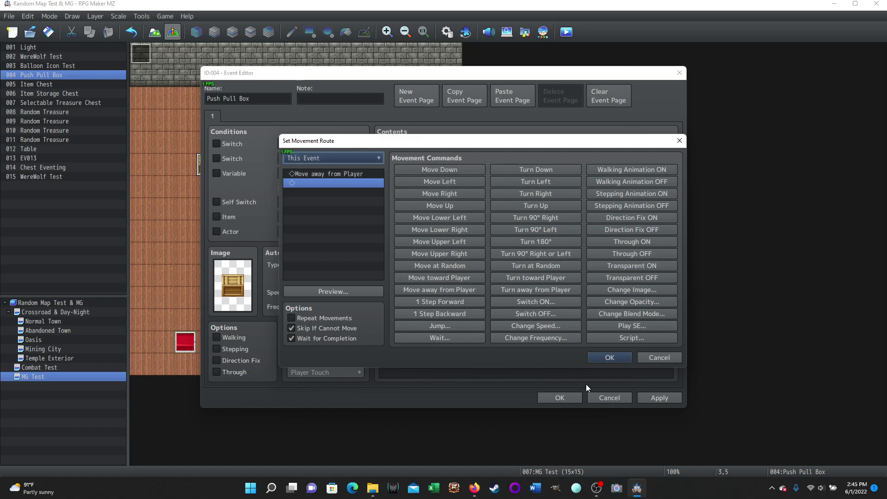
pyautogui.click(610, 355)
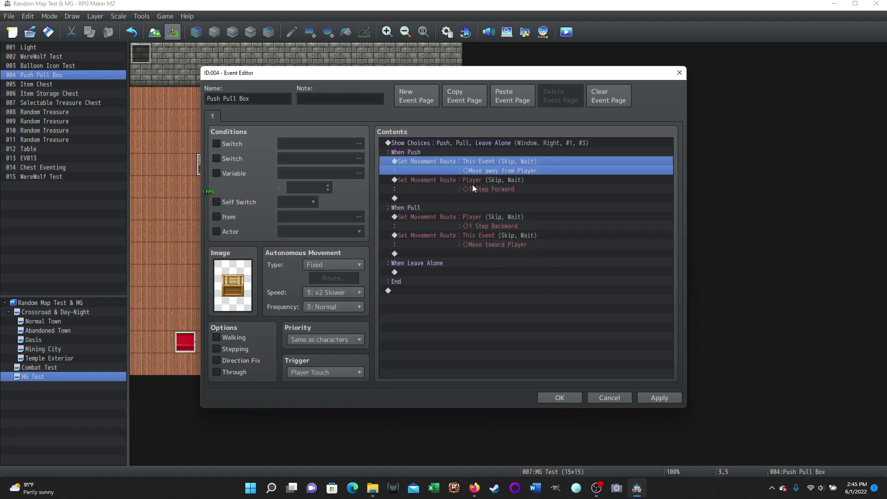
pyautogui.click(412, 178)
pyautogui.rightClick(412, 178)
pyautogui.click(432, 194)
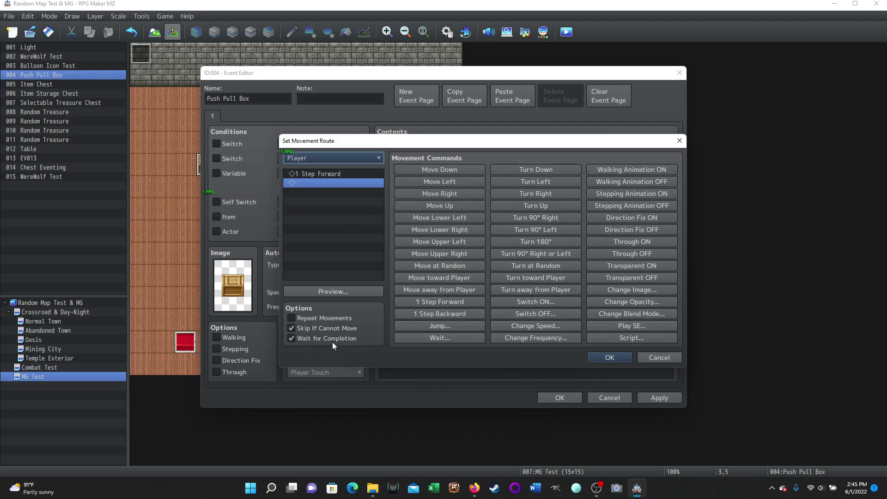
pyautogui.click(611, 359)
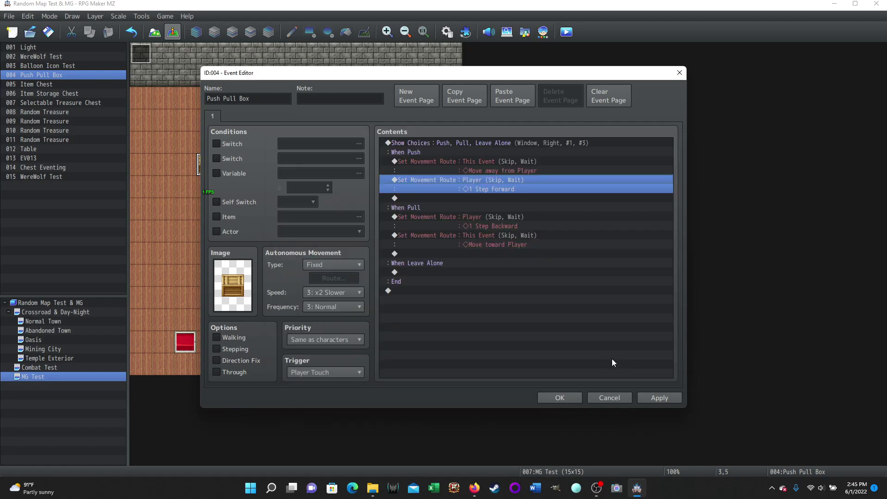
pyautogui.click(407, 208)
pyautogui.click(427, 219)
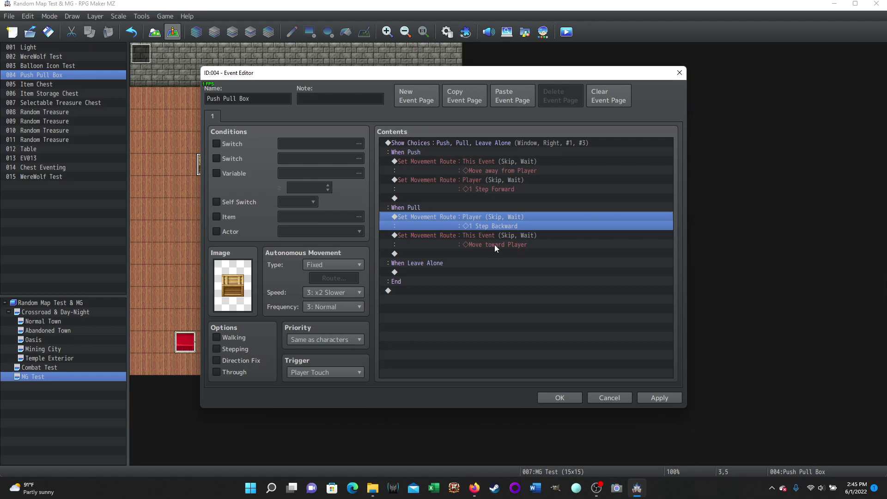
pyautogui.rightClick(428, 216)
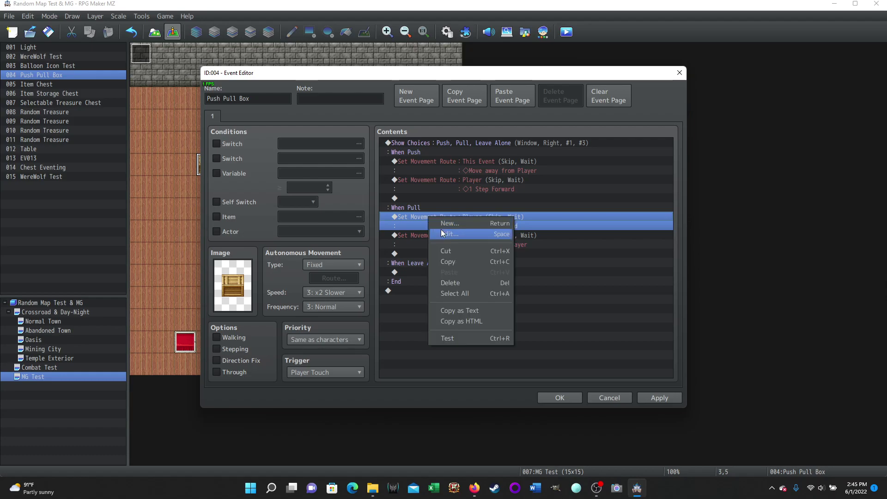
pyautogui.click(442, 223)
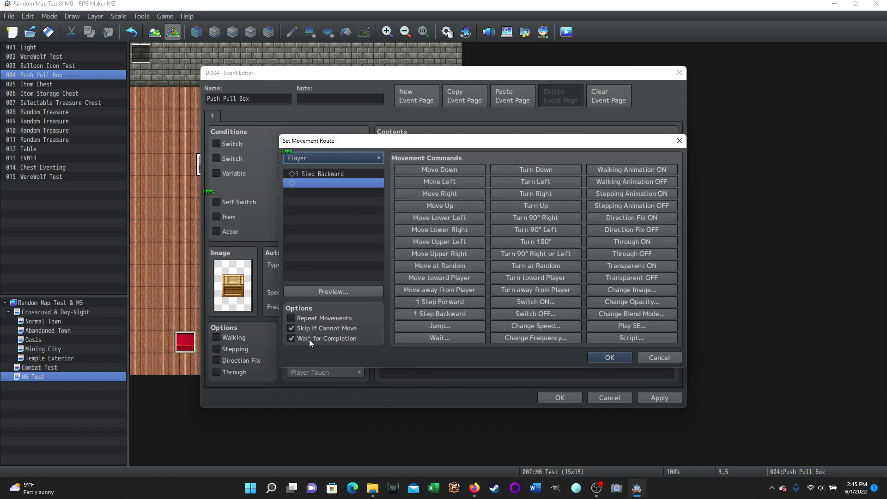
pyautogui.click(610, 358)
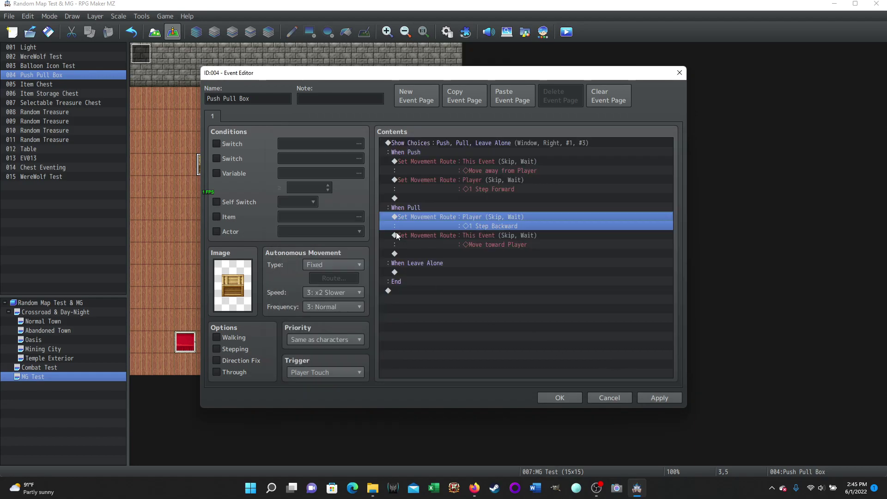
# - Keep the When Pull movement route as Move toward Player and close the event editor
pyautogui.rightClick(419, 234)
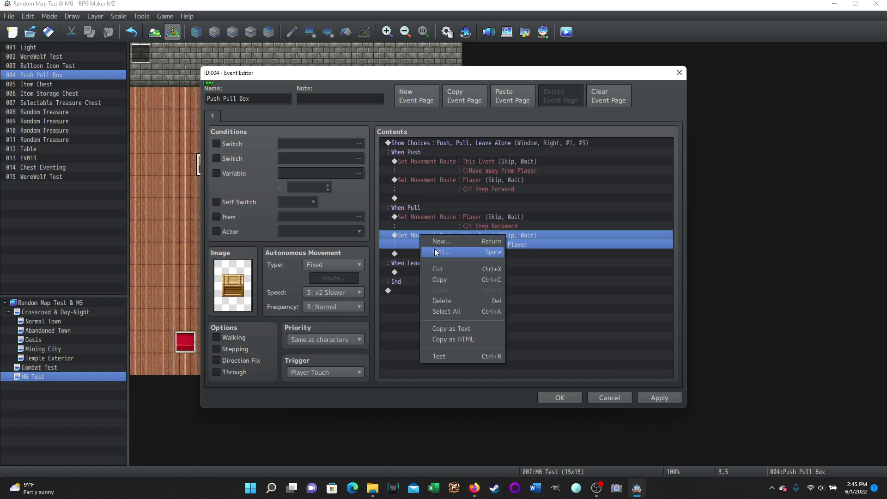
pyautogui.click(438, 253)
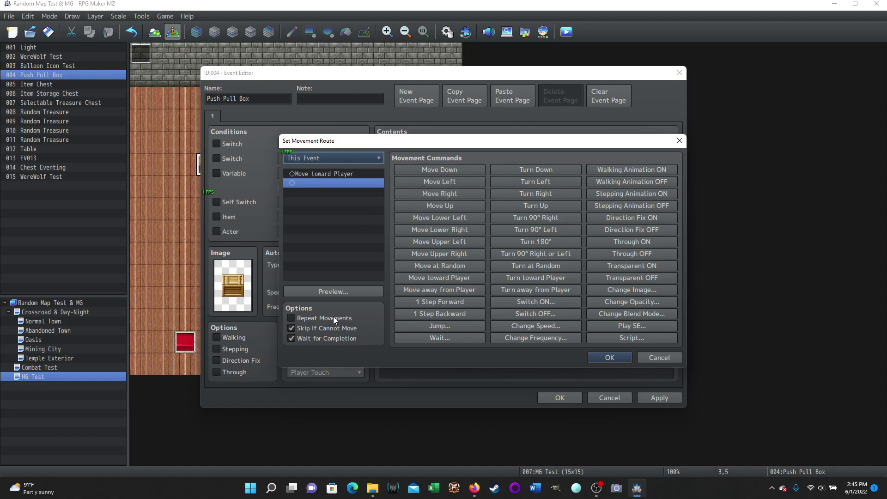
pyautogui.click(610, 358)
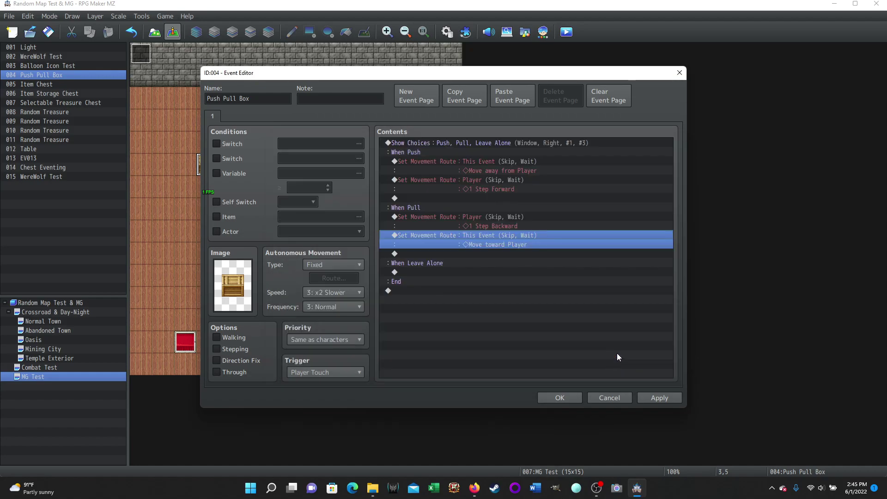
pyautogui.click(425, 264)
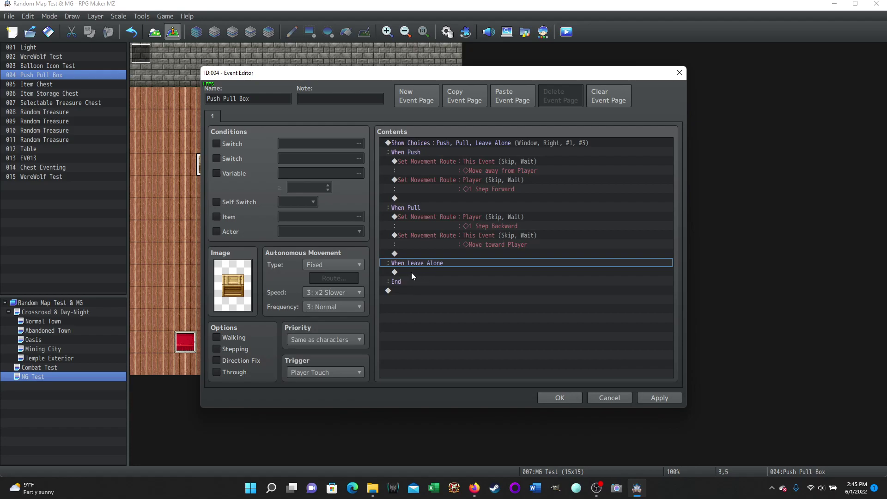
pyautogui.click(561, 398)
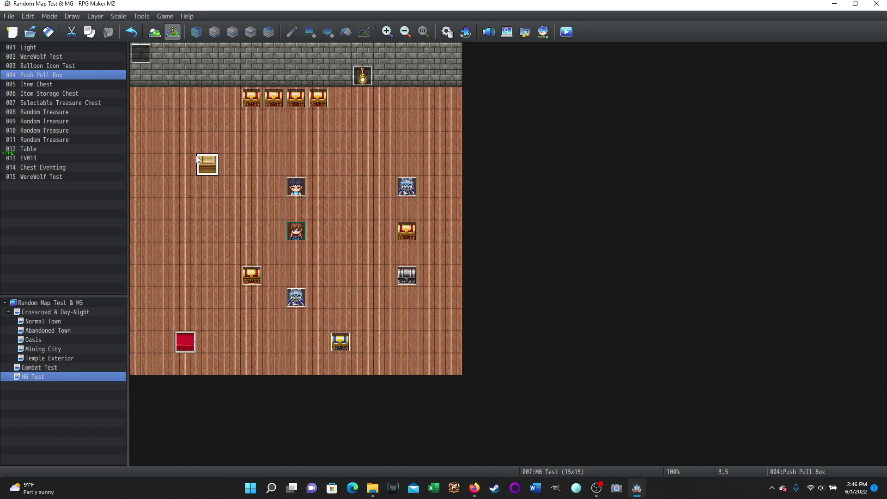
pyautogui.press('Return')
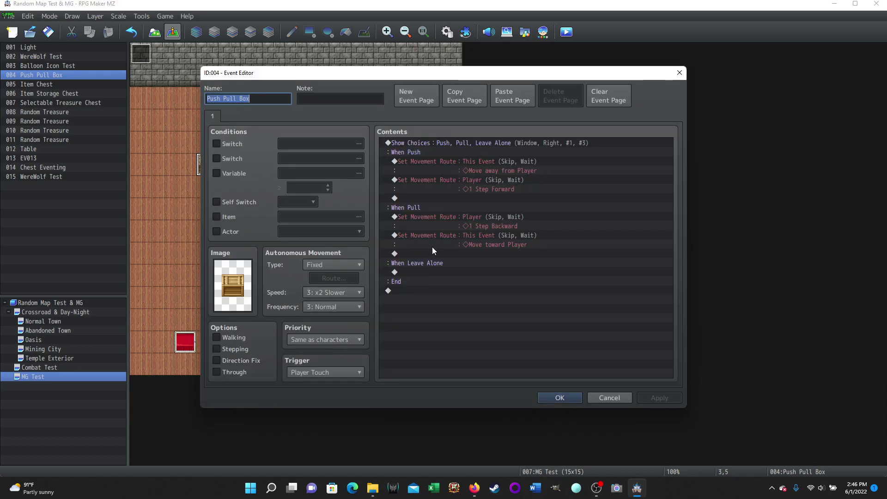
pyautogui.doubleClick(414, 272)
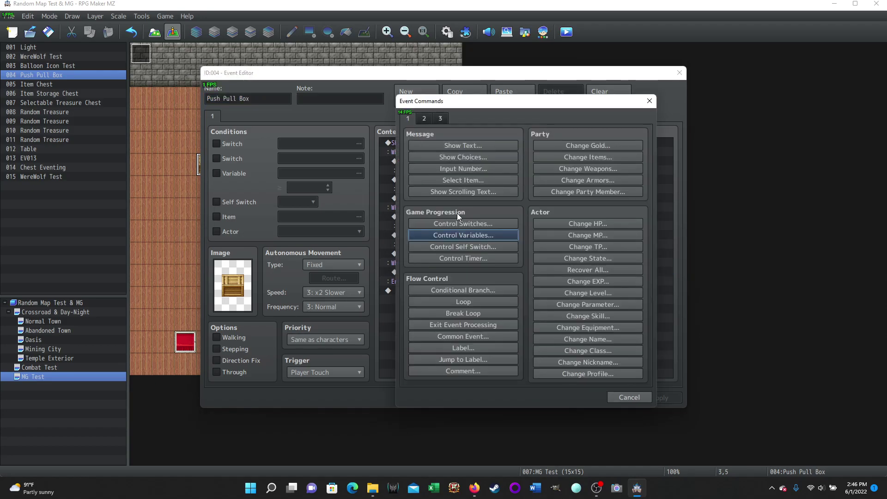
pyautogui.click(424, 119)
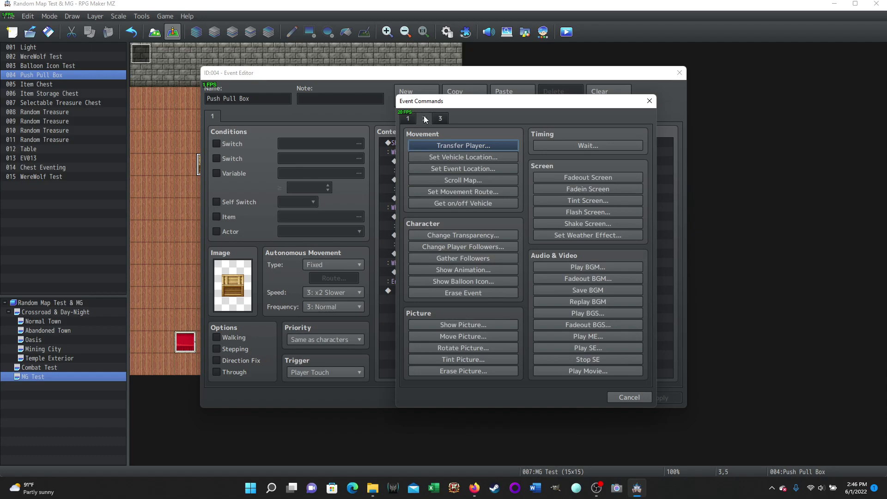
pyautogui.click(460, 191)
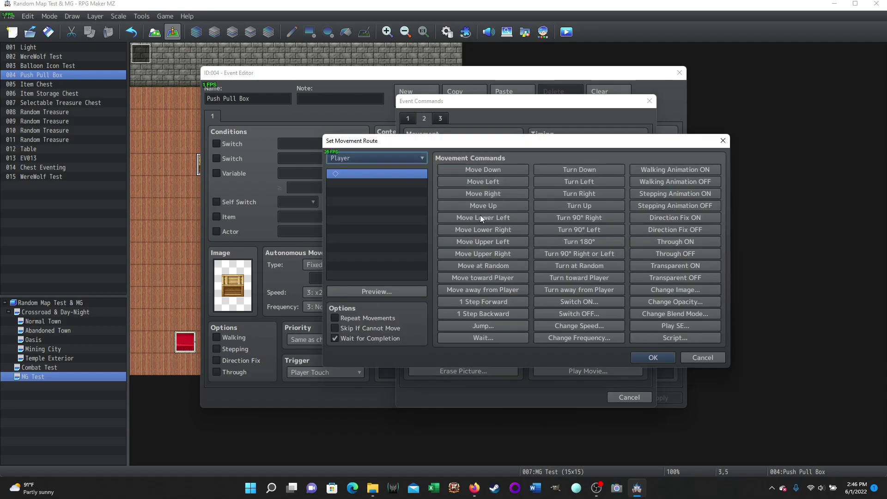
pyautogui.click(703, 359)
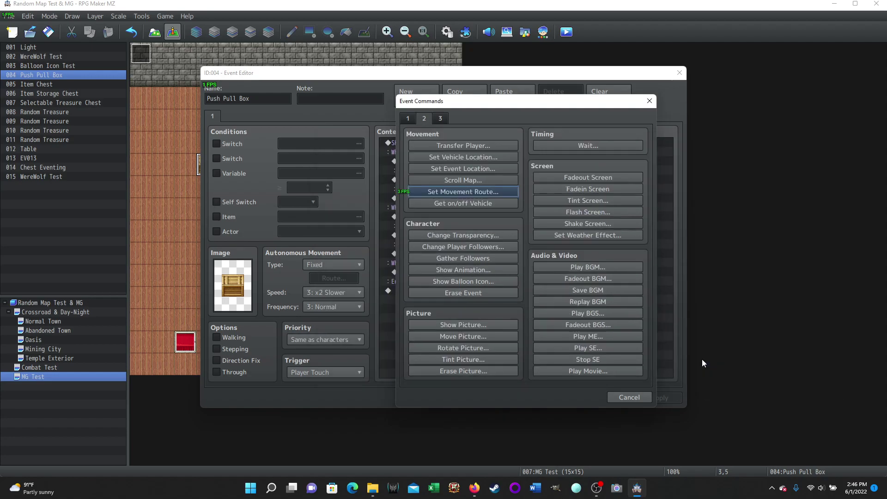
pyautogui.click(622, 398)
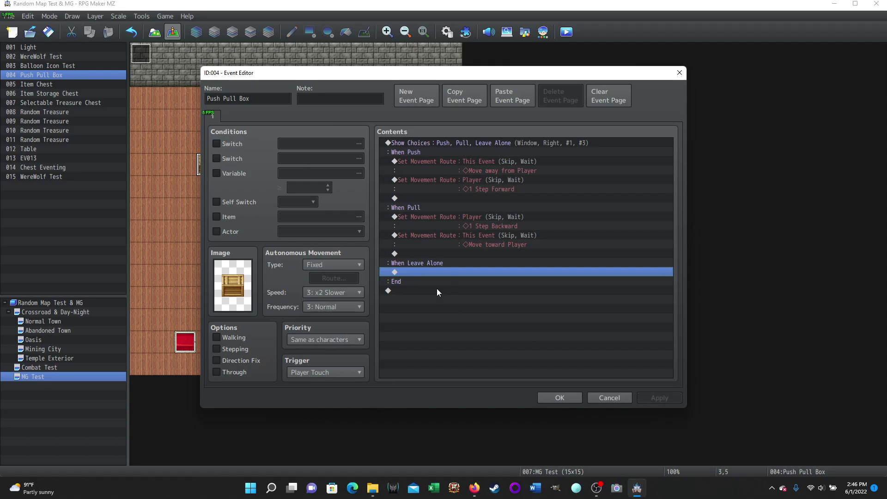
# - Save and playtest a New Game, then push the crate two tiles left
pyautogui.click(552, 397)
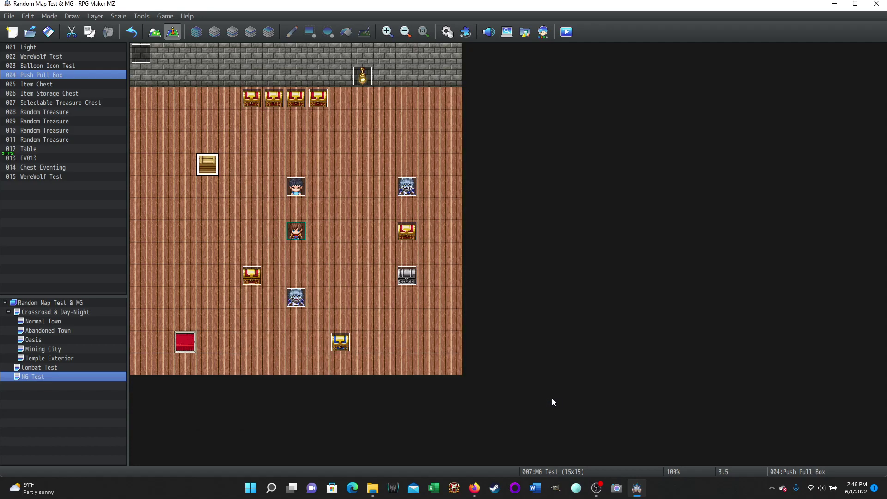
pyautogui.click(566, 31)
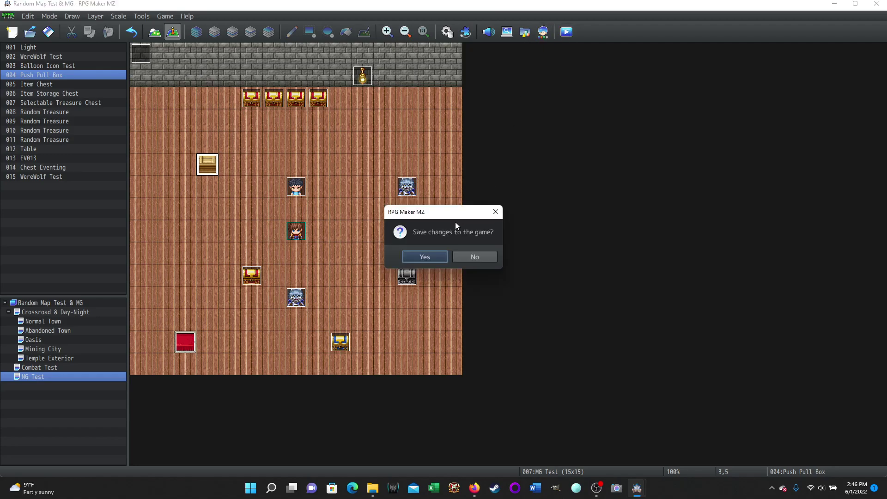
pyautogui.click(424, 259)
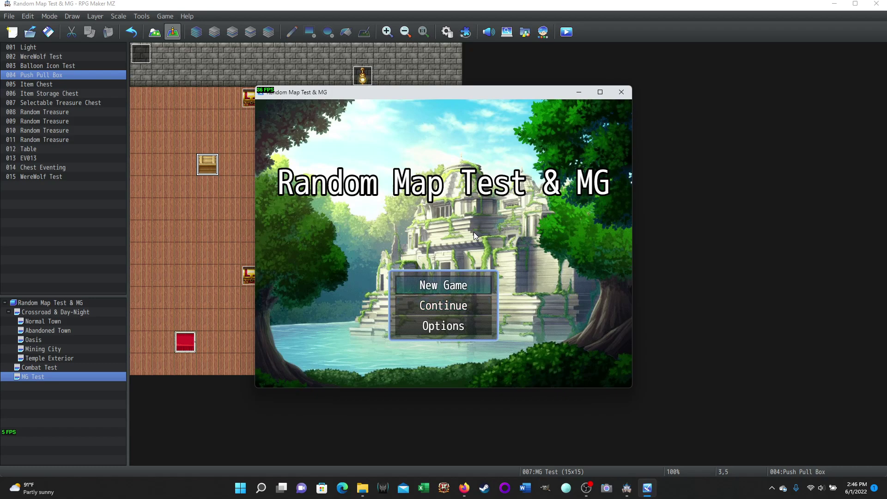
pyautogui.press('Left')
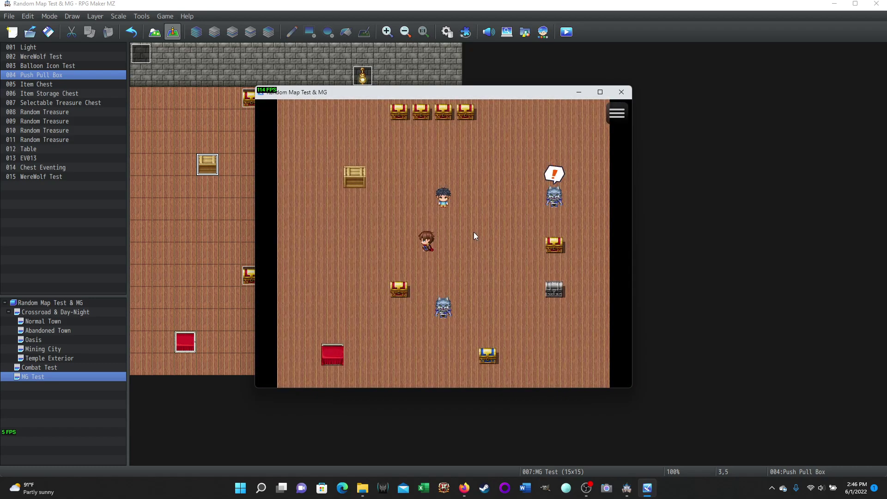
pyautogui.press('Up')
pyautogui.press('Up')
pyautogui.press('Up')
pyautogui.press('Left')
pyautogui.press('Return')
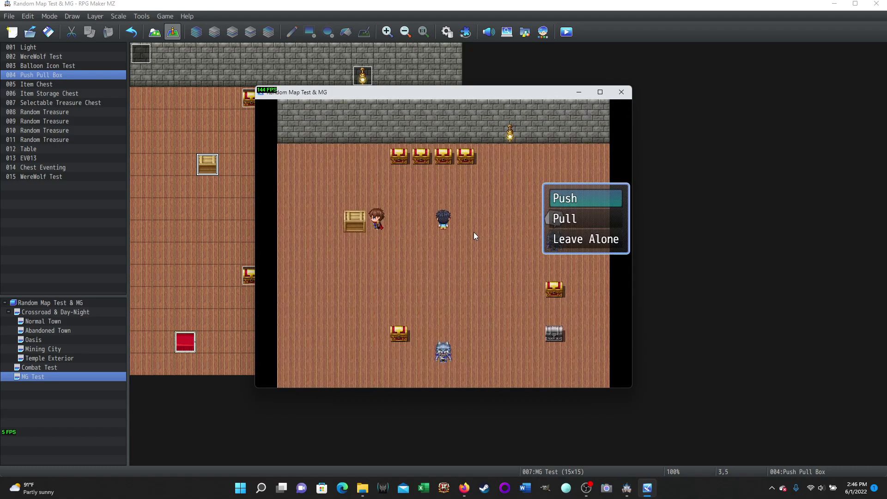
pyautogui.press('Return')
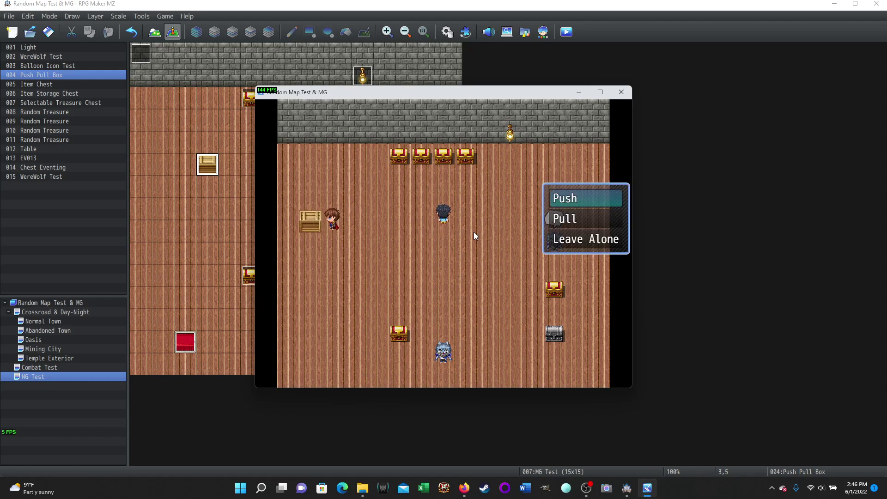
pyautogui.press('Return')
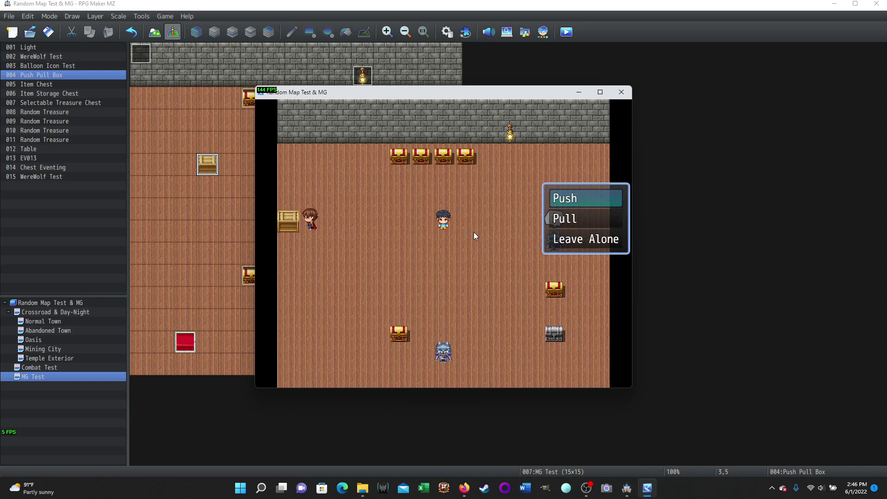
pyautogui.press('Return')
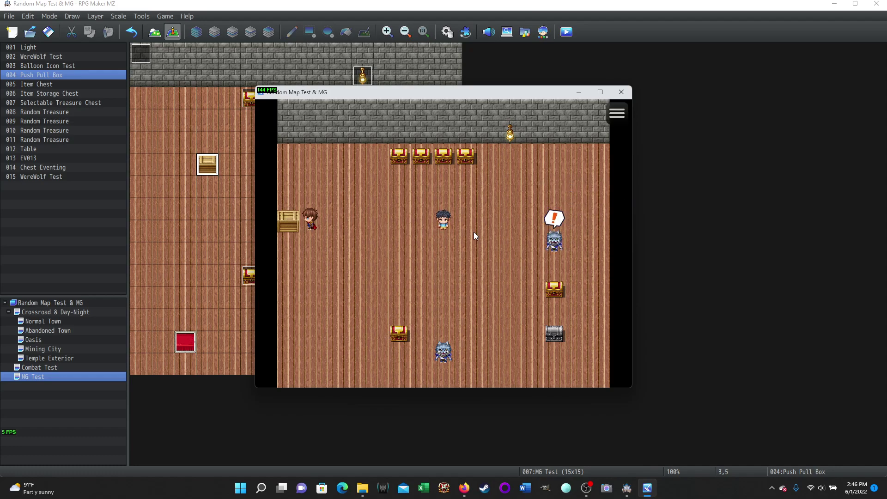
# - Step the player below the crate and choose Pull to drag it
pyautogui.press('Down')
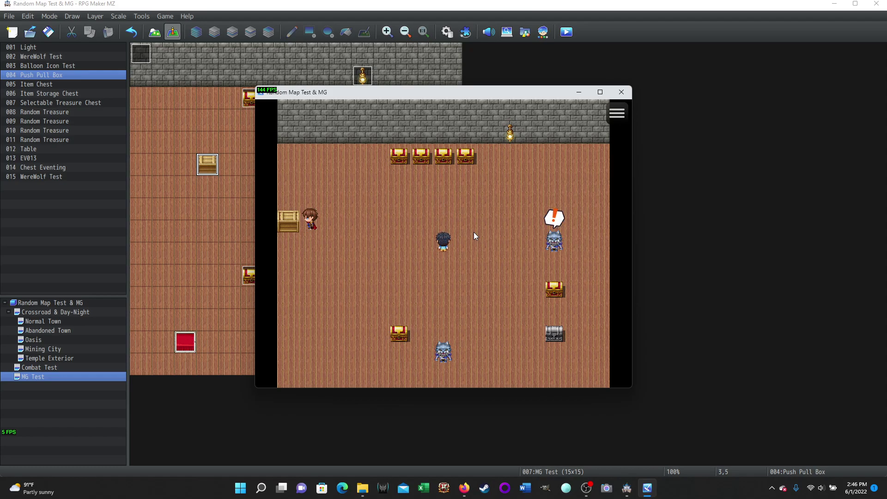
pyautogui.press('Up')
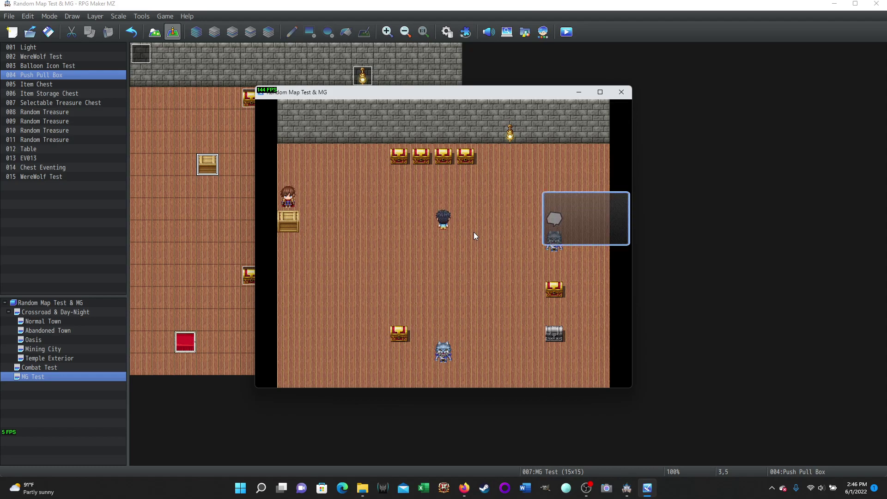
pyautogui.press('Down')
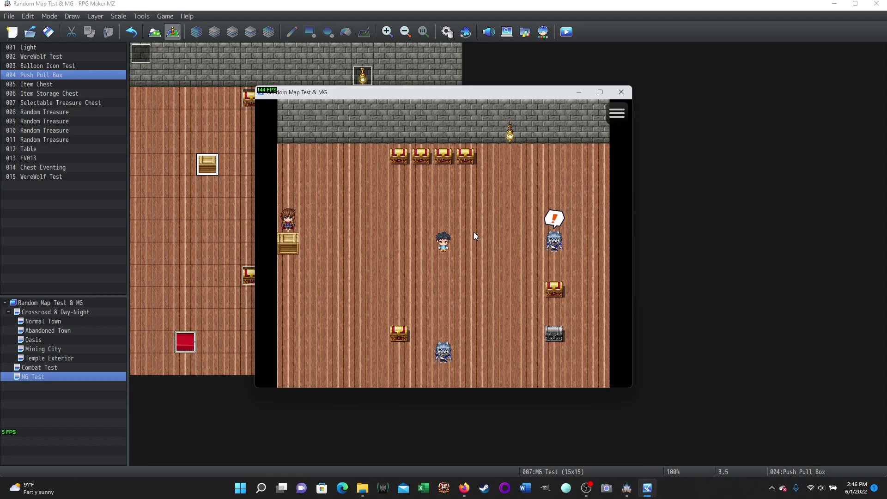
pyautogui.press('Down')
pyautogui.press('Return')
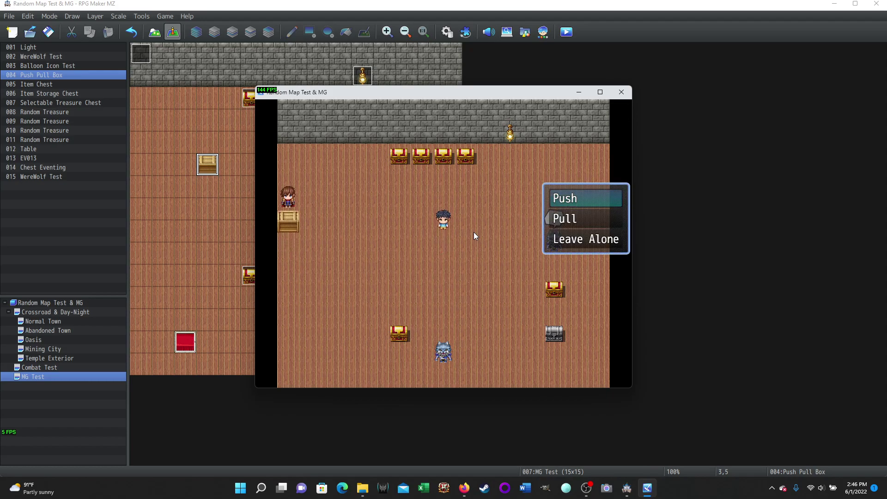
# - Choose Pull twice more to drag the crate up, then close the playtest window
pyautogui.press('Down')
pyautogui.press('Return')
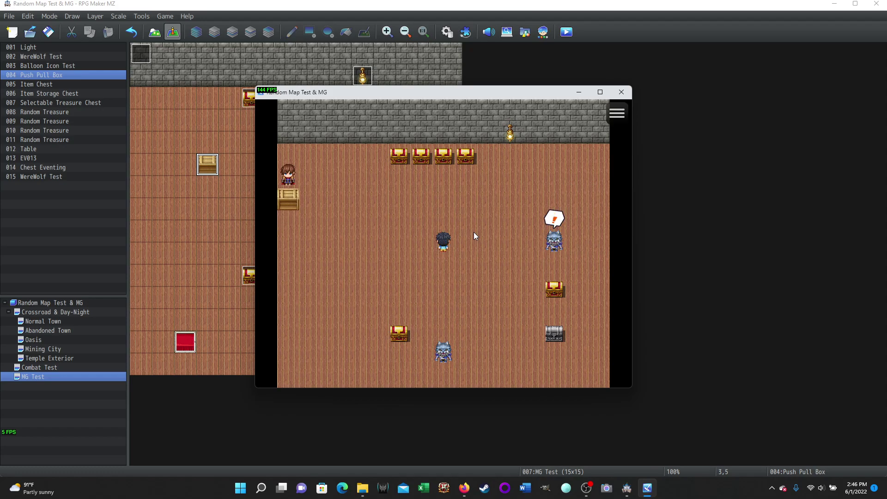
pyautogui.press('Return')
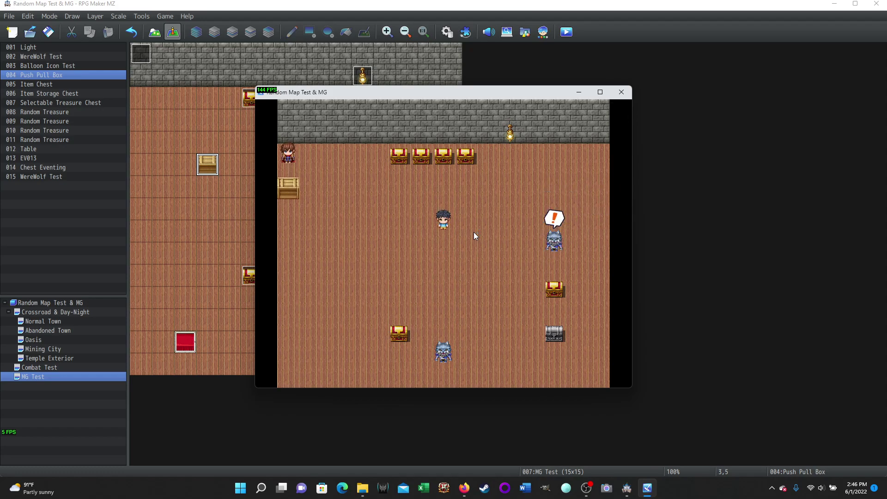
pyautogui.press('Down')
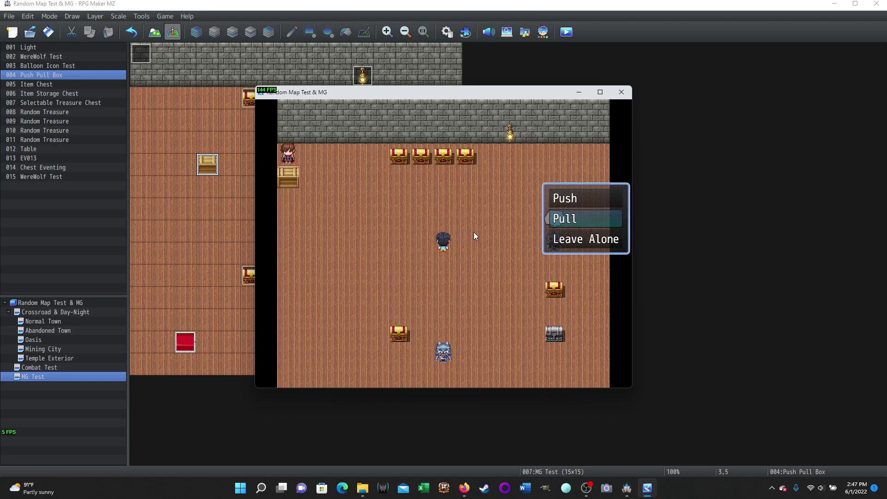
pyautogui.press('Return')
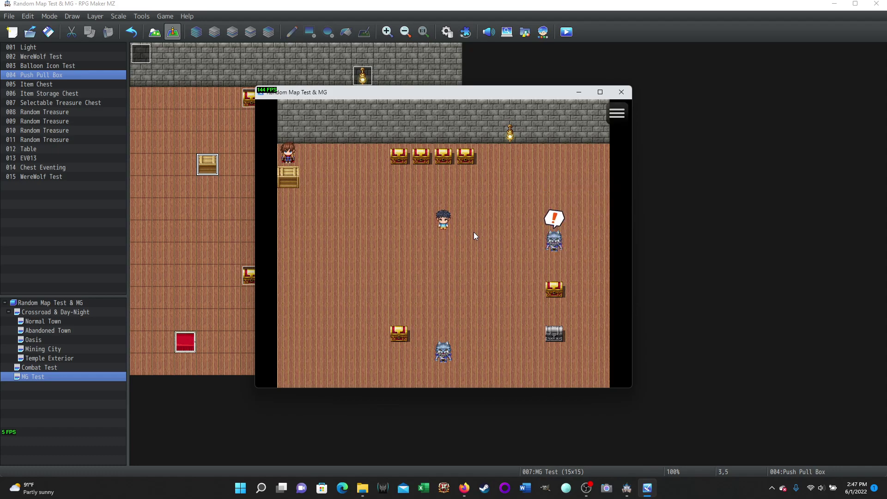
pyautogui.click(626, 93)
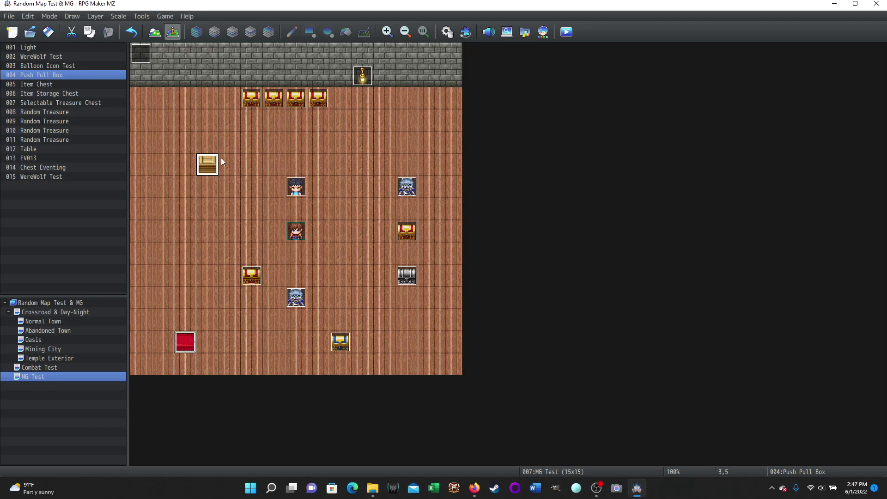
pyautogui.doubleClick(207, 166)
pyautogui.rightClick(431, 162)
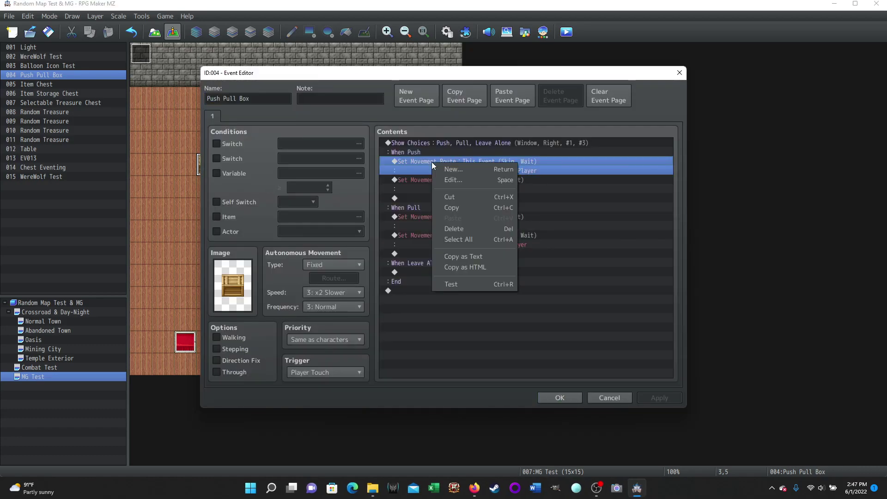
pyautogui.click(444, 181)
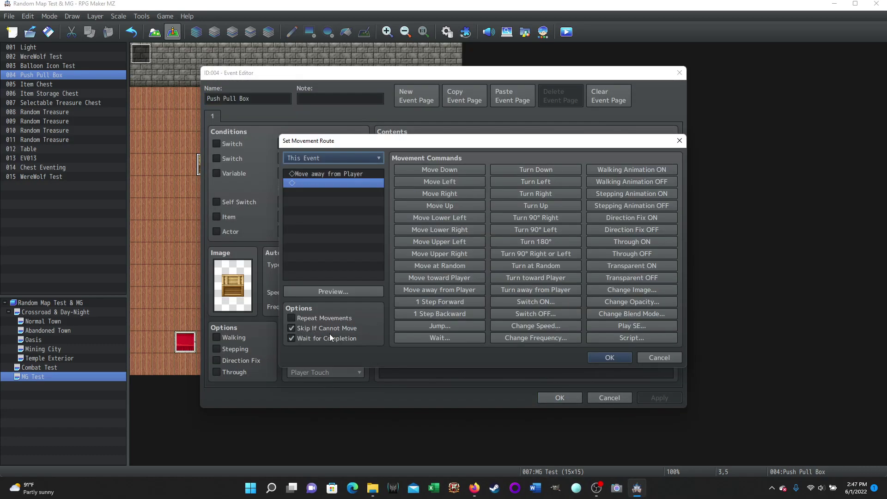
pyautogui.click(645, 359)
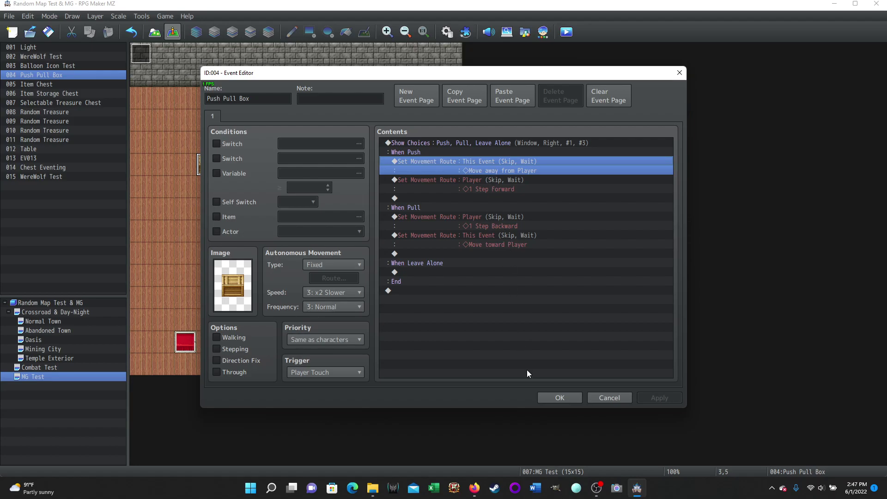
pyautogui.click(561, 399)
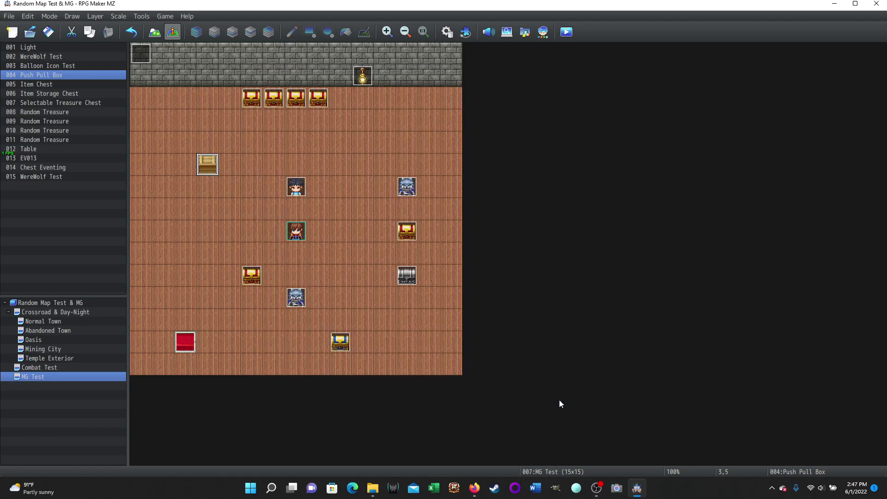